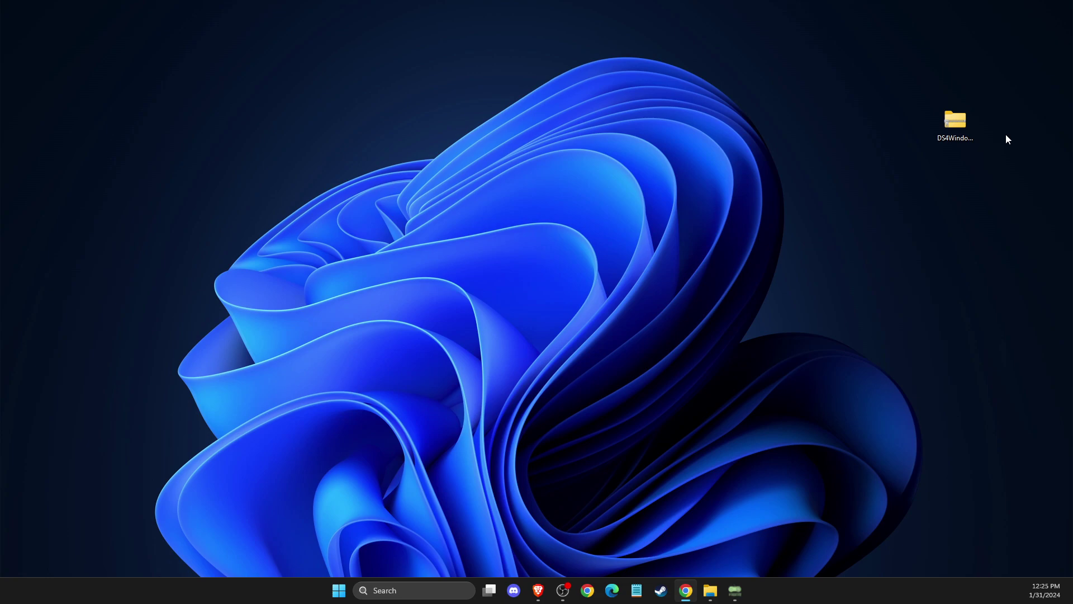
# Step: Bring up the taskbar jump list for the leftover ViGEm Bus Driver setup window
pyautogui.rightClick(736, 590)
# Step: Close the leftover ViGEm setup window and start the DS4Windows download from ds4-windows.com
pyautogui.click(758, 558)
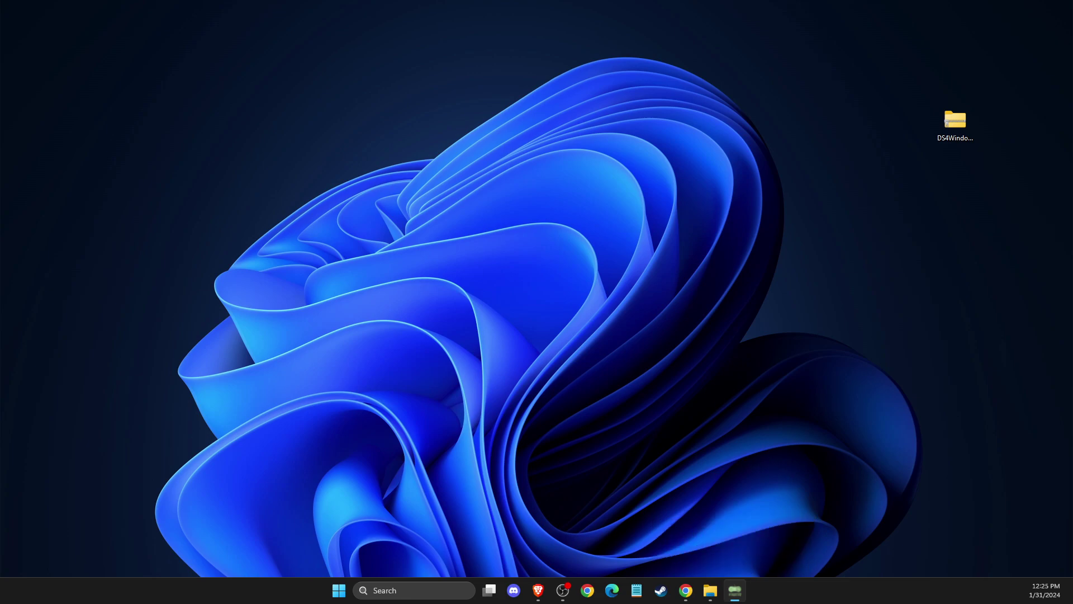
pyautogui.click(550, 590)
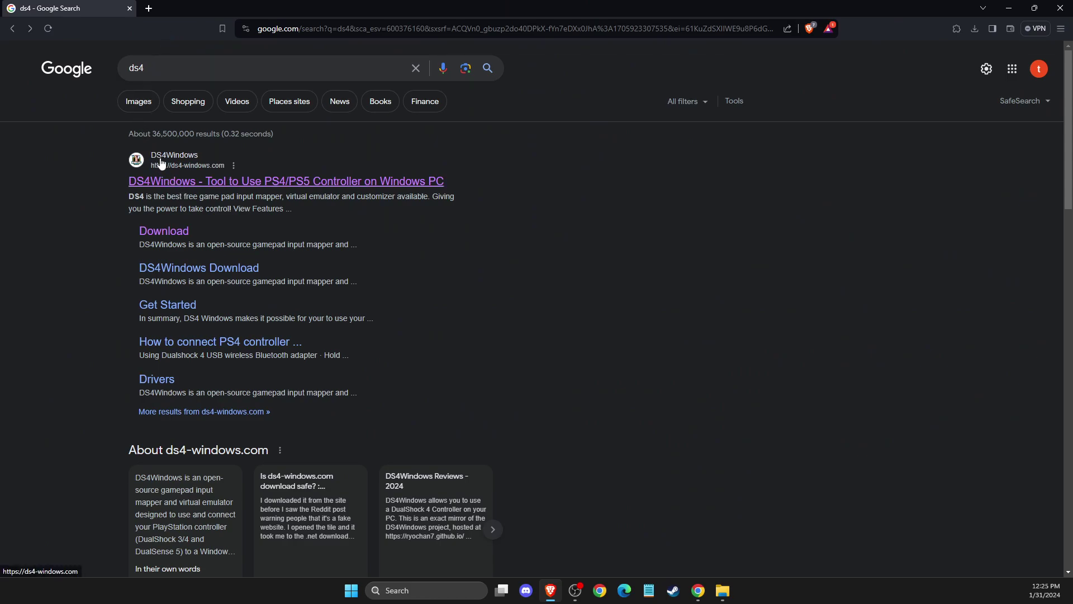
pyautogui.click(183, 187)
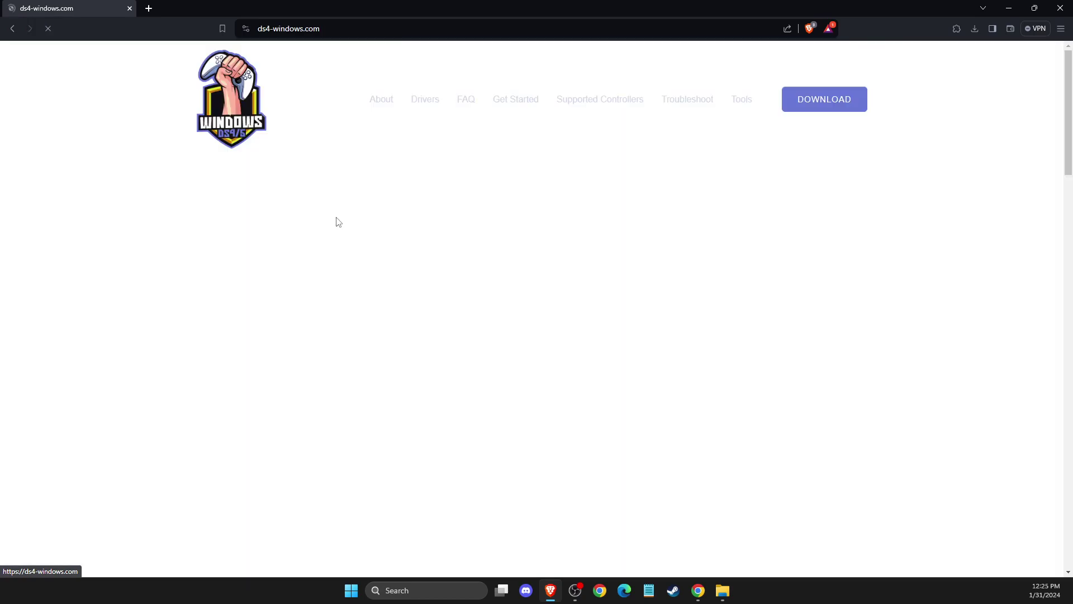
pyautogui.click(825, 99)
pyautogui.click(305, 258)
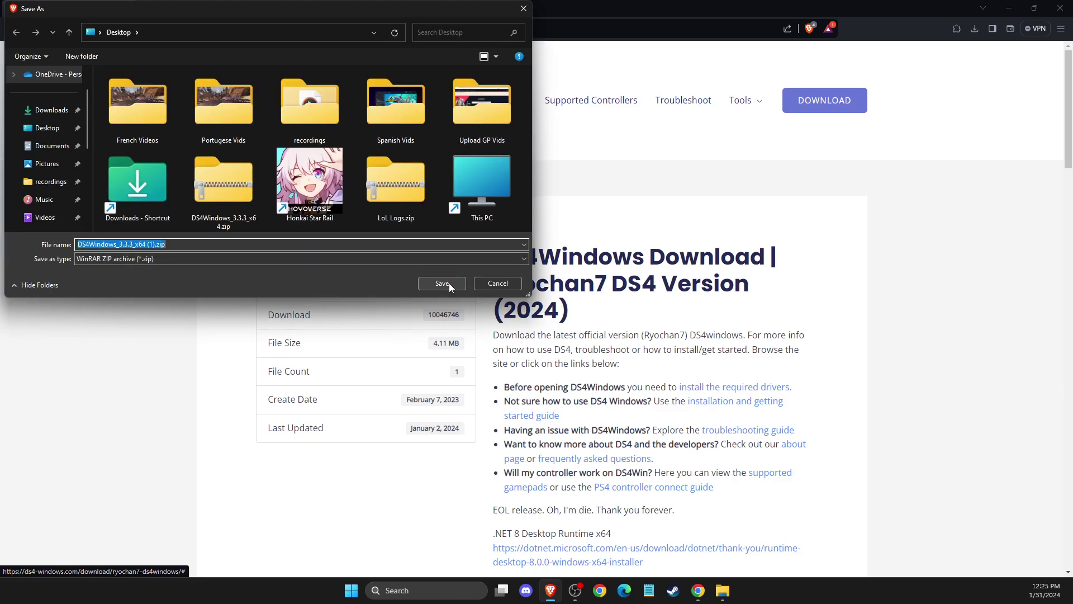
# Step: Cancel the duplicate download and extract the DS4Windows zip on the desktop
pyautogui.click(494, 282)
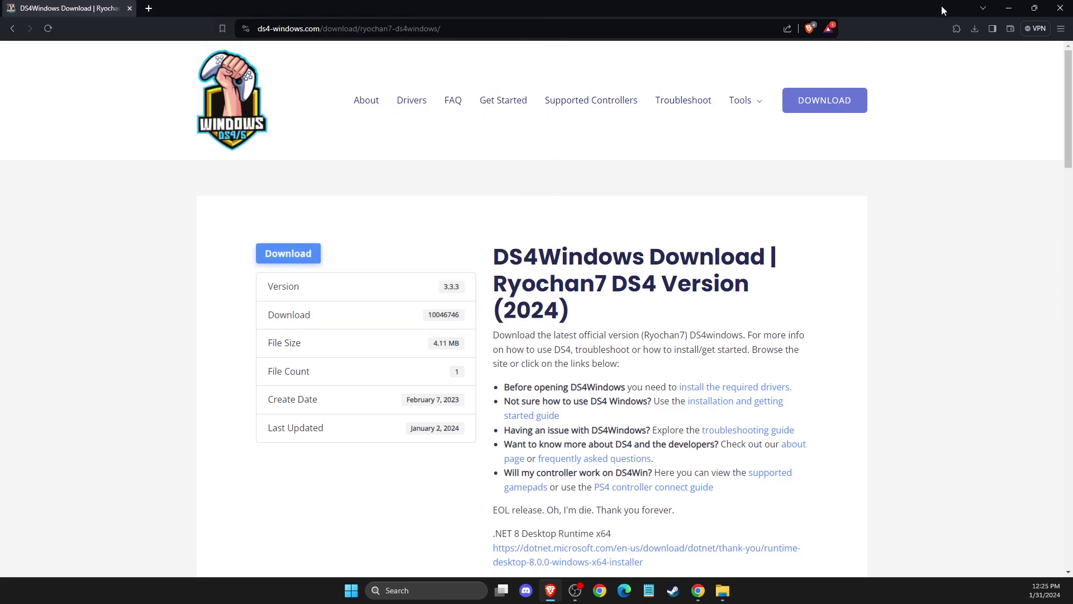
pyautogui.click(1017, 12)
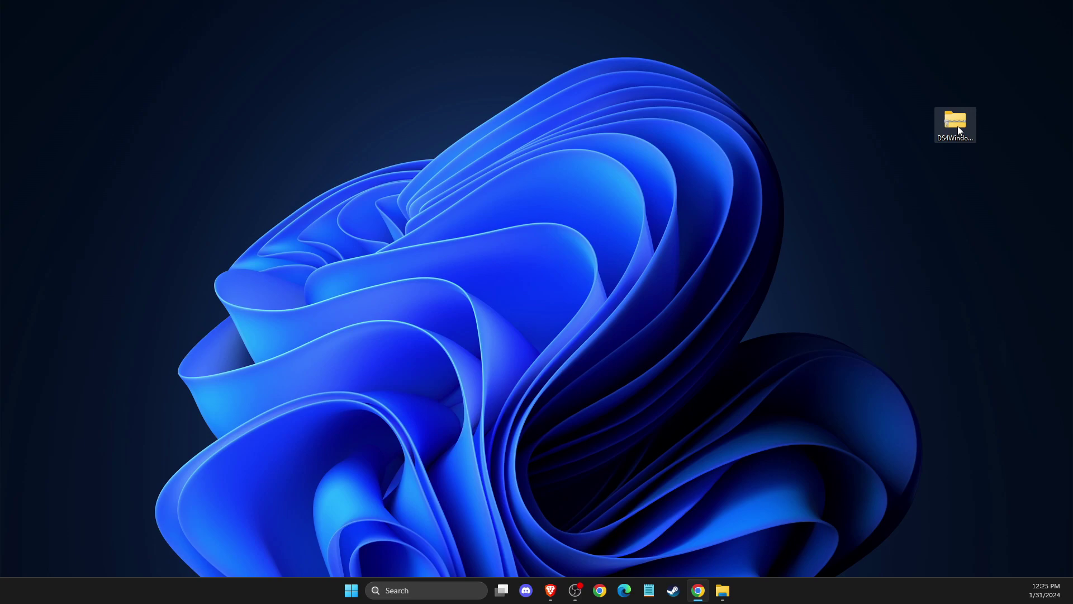
pyautogui.moveTo(959, 136); pyautogui.dragTo(833, 148)
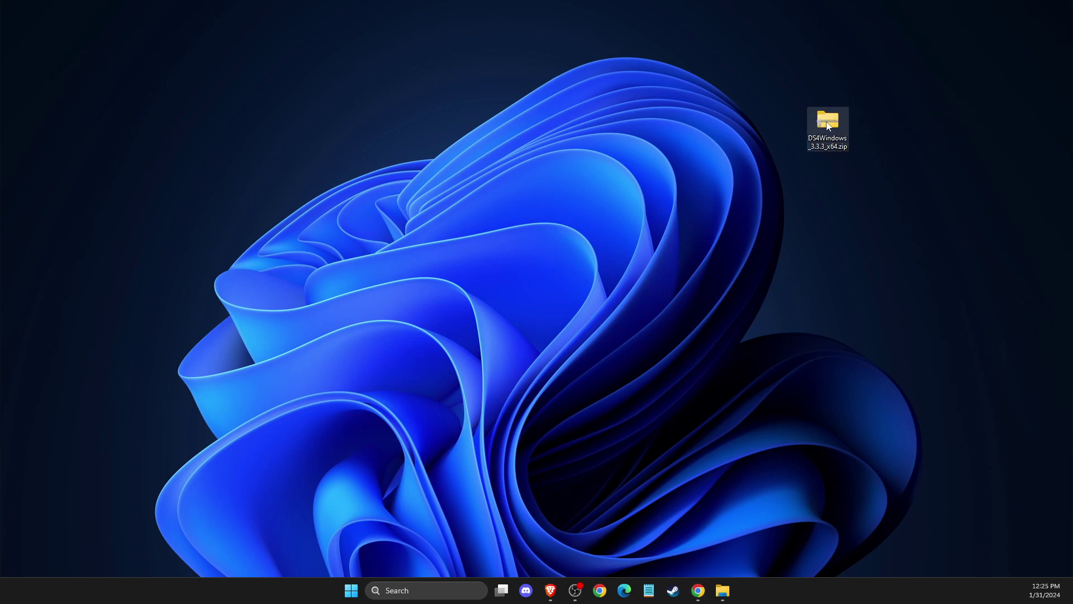
pyautogui.rightClick(828, 124)
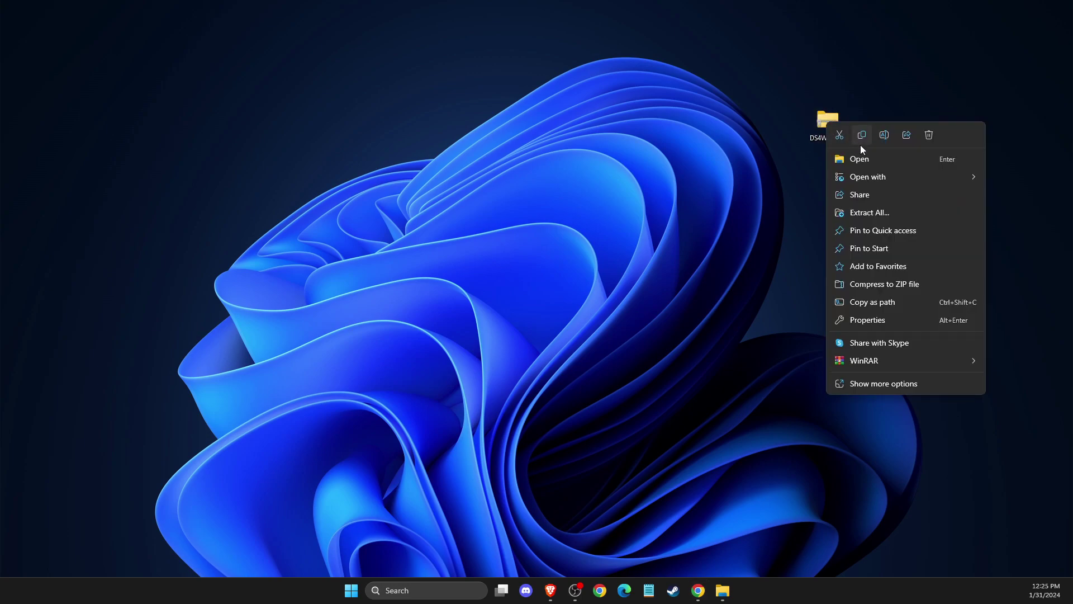
pyautogui.click(875, 212)
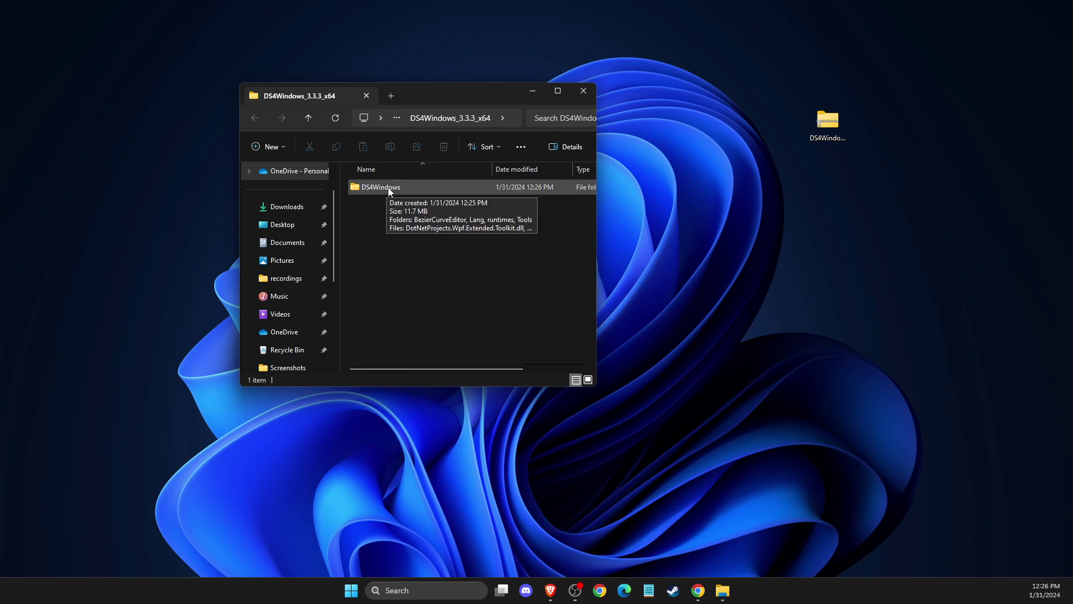
# Step: Launch DS4Windows.exe from the extracted DS4Windows folder
pyautogui.doubleClick(388, 187)
pyautogui.scroll(-1, 395, 199)
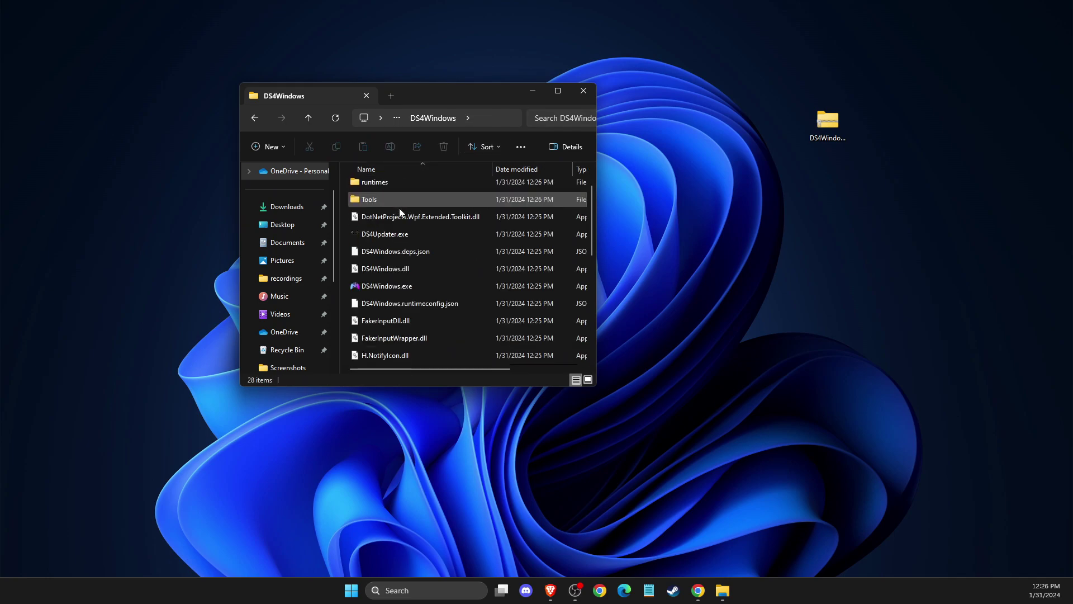
pyautogui.doubleClick(392, 287)
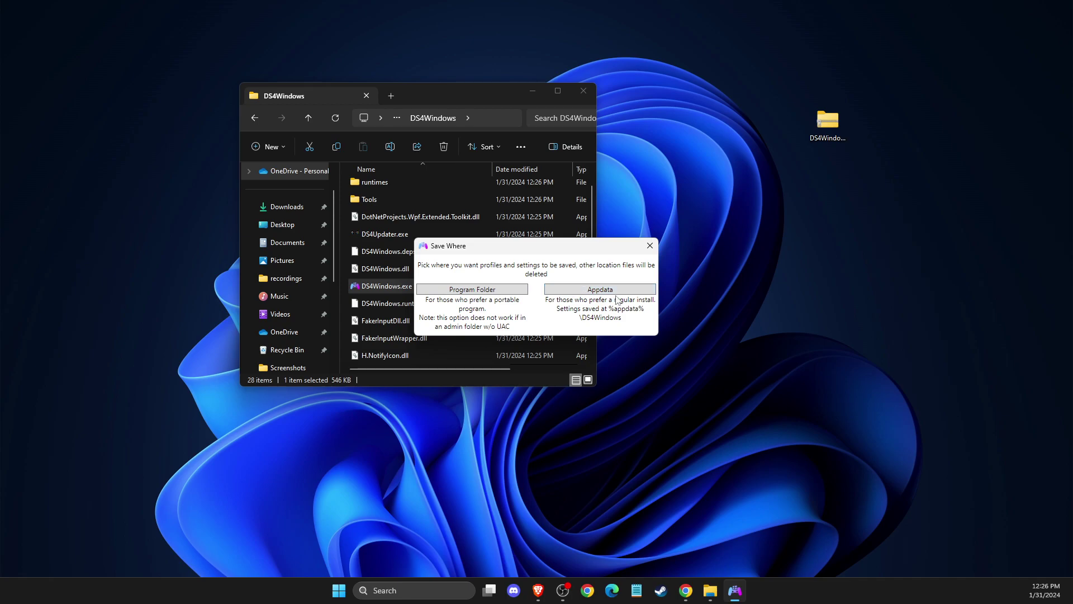
# Step: Store profiles and settings in the Program Folder, then move the First Launch and Welcome windows aside
pyautogui.click(479, 289)
pyautogui.moveTo(363, 143); pyautogui.dragTo(478, 116)
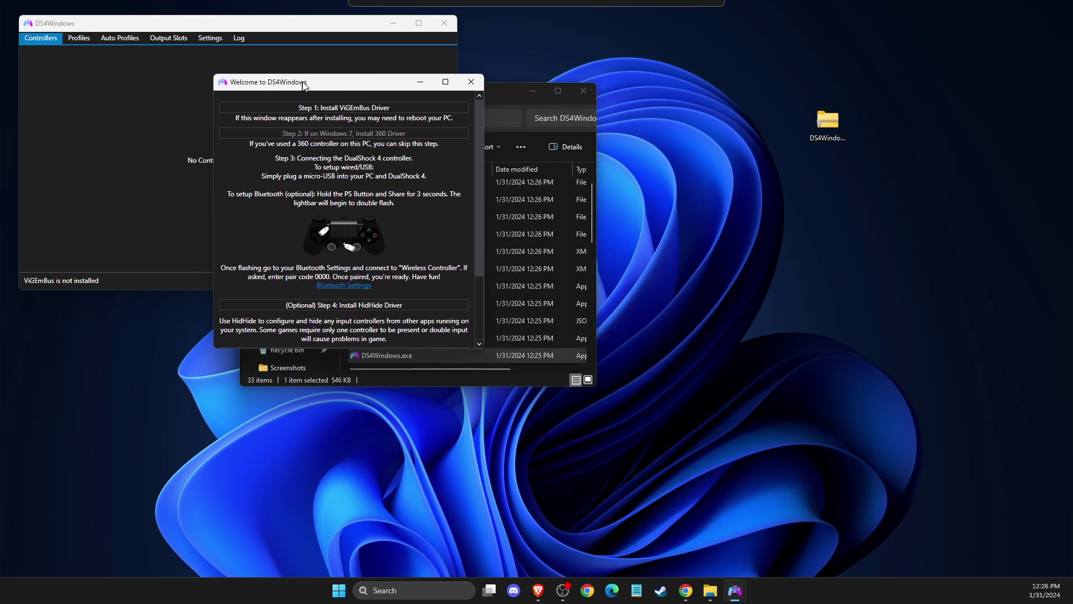
pyautogui.moveTo(301, 82); pyautogui.dragTo(326, 87)
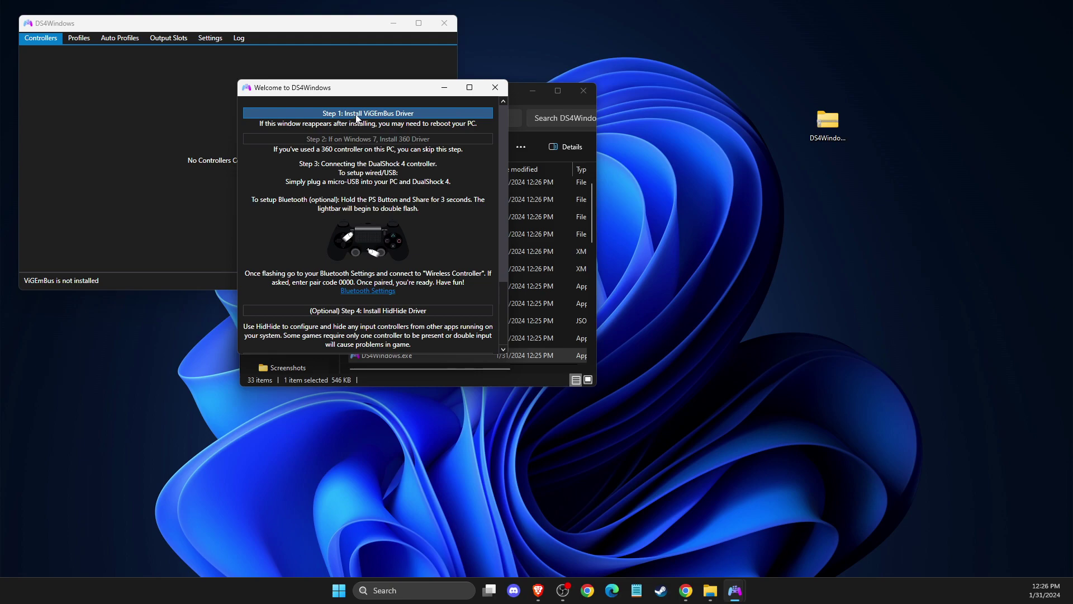
# Step: Run Step 1 to install the ViGEmBus driver, accepting the license terms and finishing the wizard
pyautogui.click(357, 115)
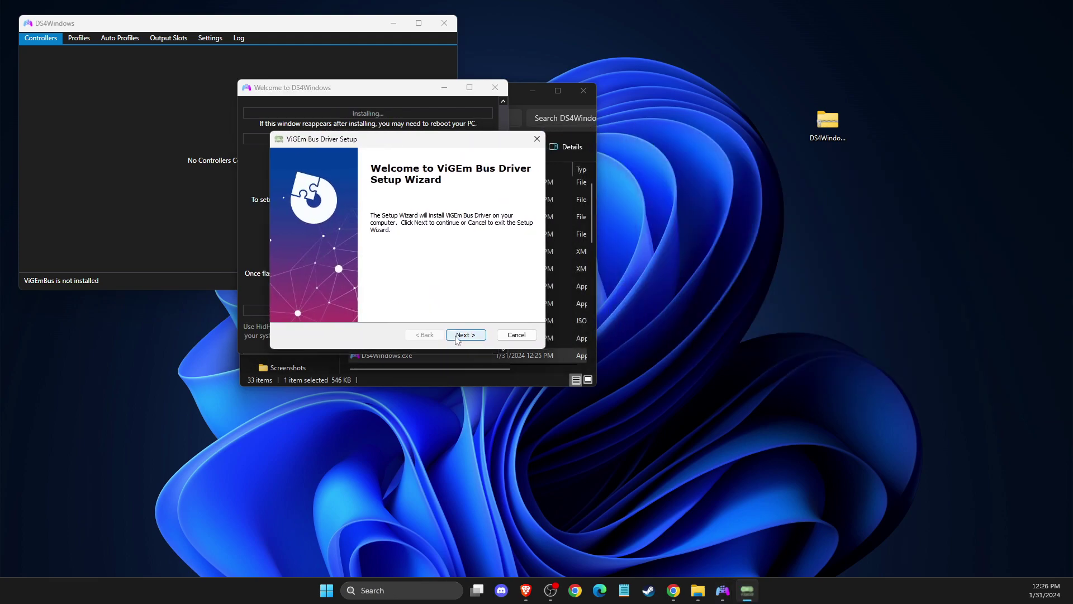
pyautogui.click(457, 338)
pyautogui.click(341, 292)
pyautogui.click(456, 334)
pyautogui.click(455, 334)
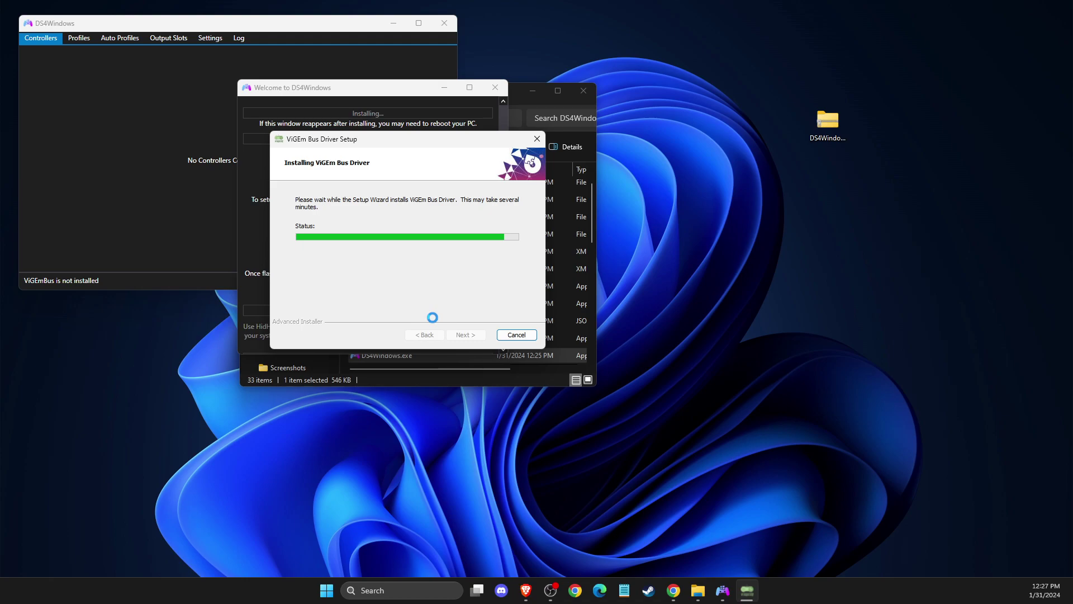
pyautogui.click(454, 335)
# Step: Close the Welcome guide and File Explorer, then Start DS4Windows to list the DS4 v.2 controller
pyautogui.click(495, 87)
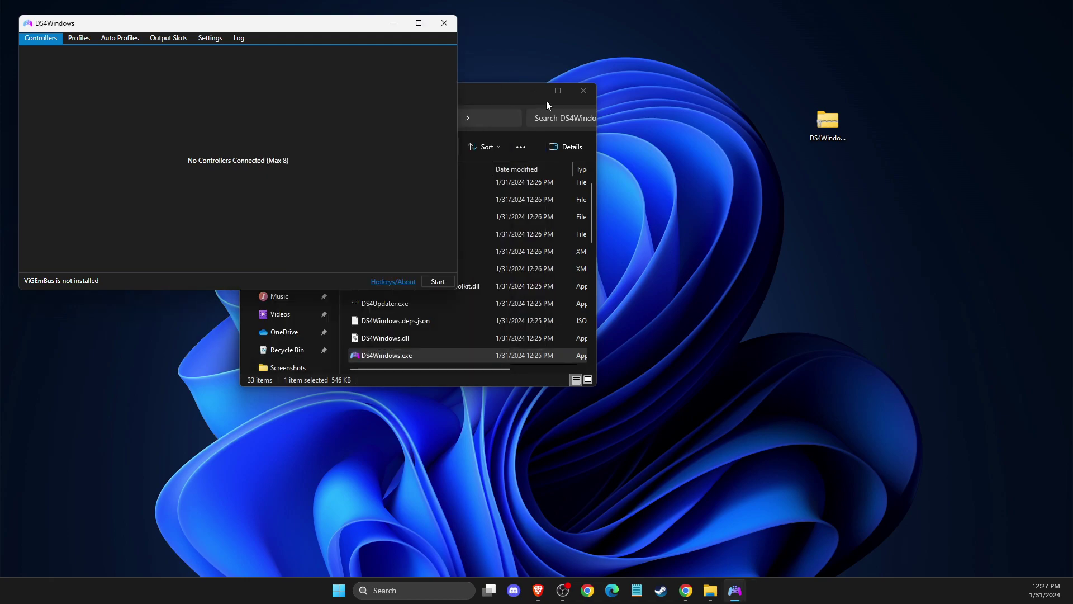
pyautogui.click(580, 98)
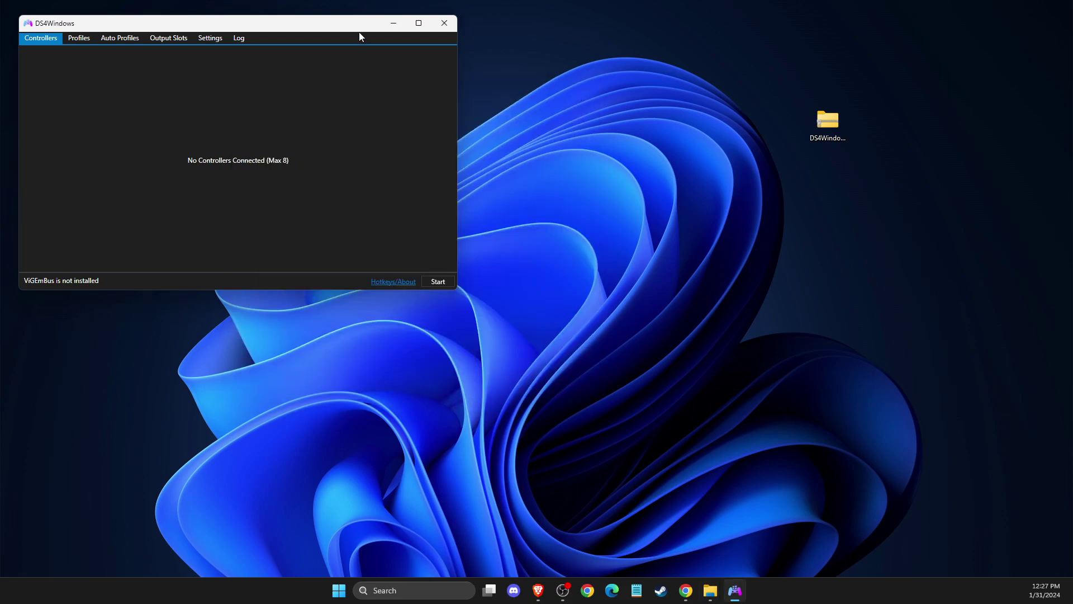
pyautogui.moveTo(359, 35); pyautogui.dragTo(483, 73)
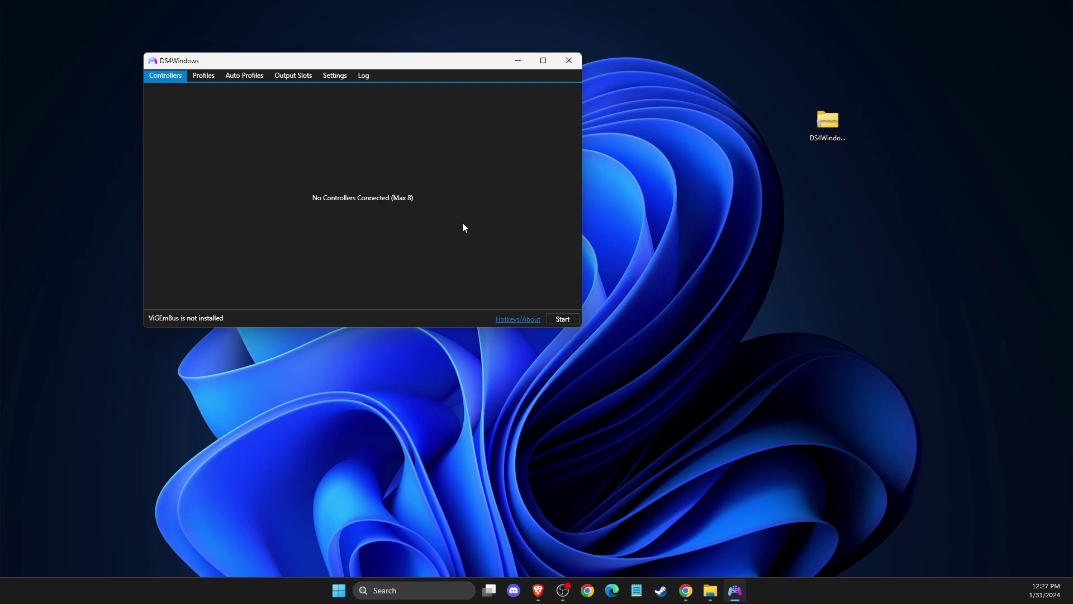
pyautogui.click(557, 318)
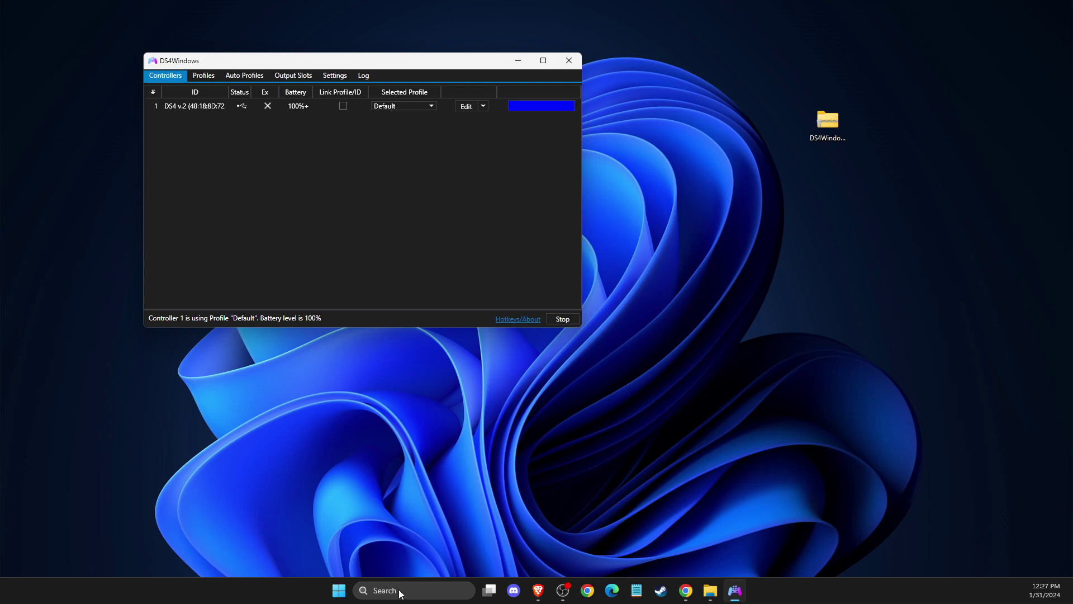
# Step: Close the DS4Windows window
pyautogui.click(516, 62)
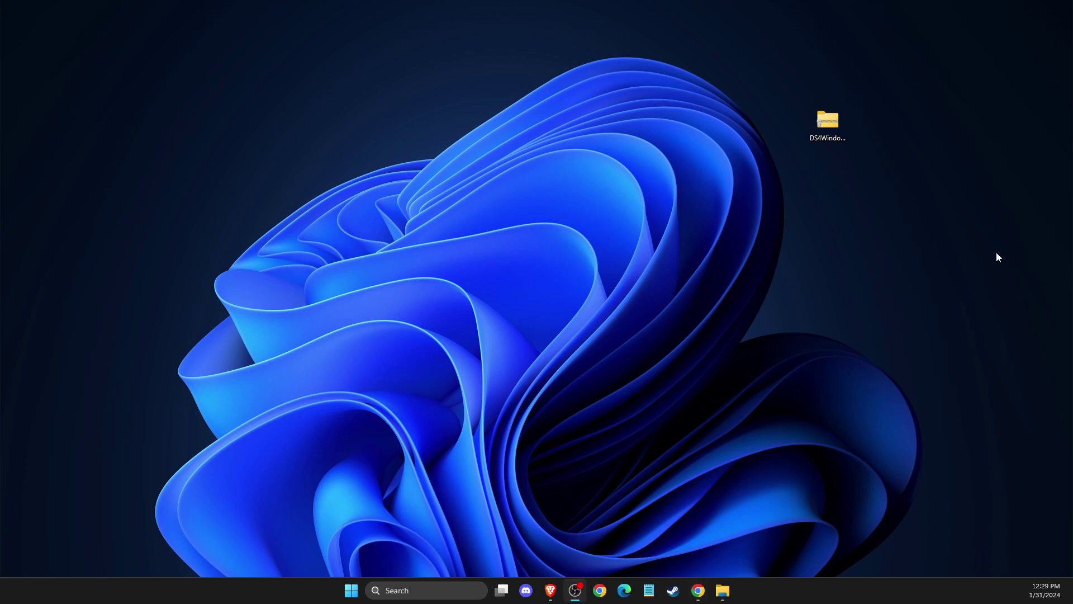
# Step: Search Windows for 'BLUE' and open the Bluetooth and other devices settings
pyautogui.click(441, 586)
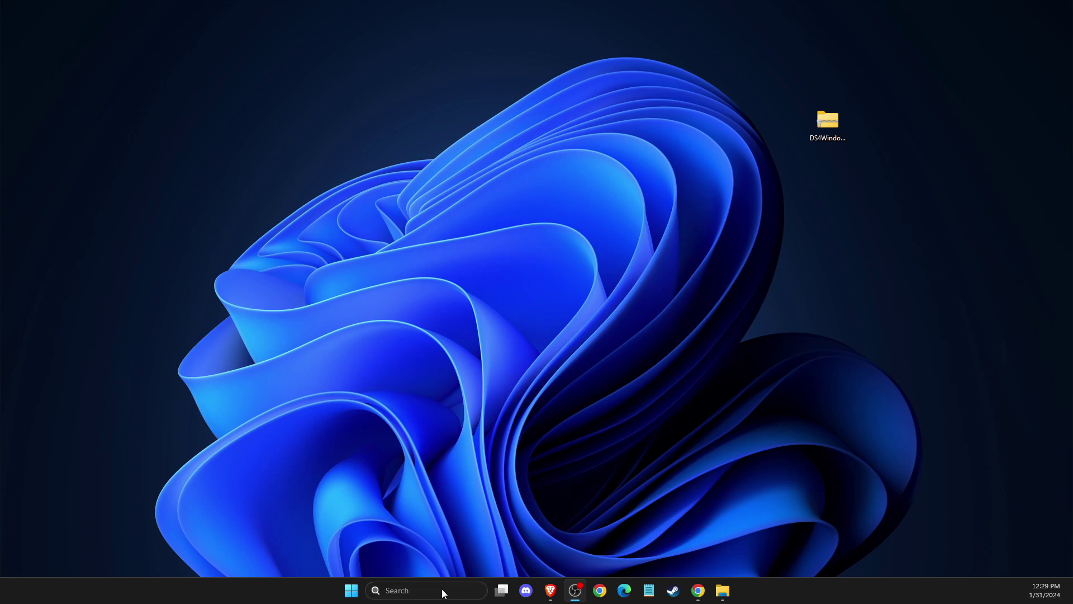
pyautogui.write('BLUE')
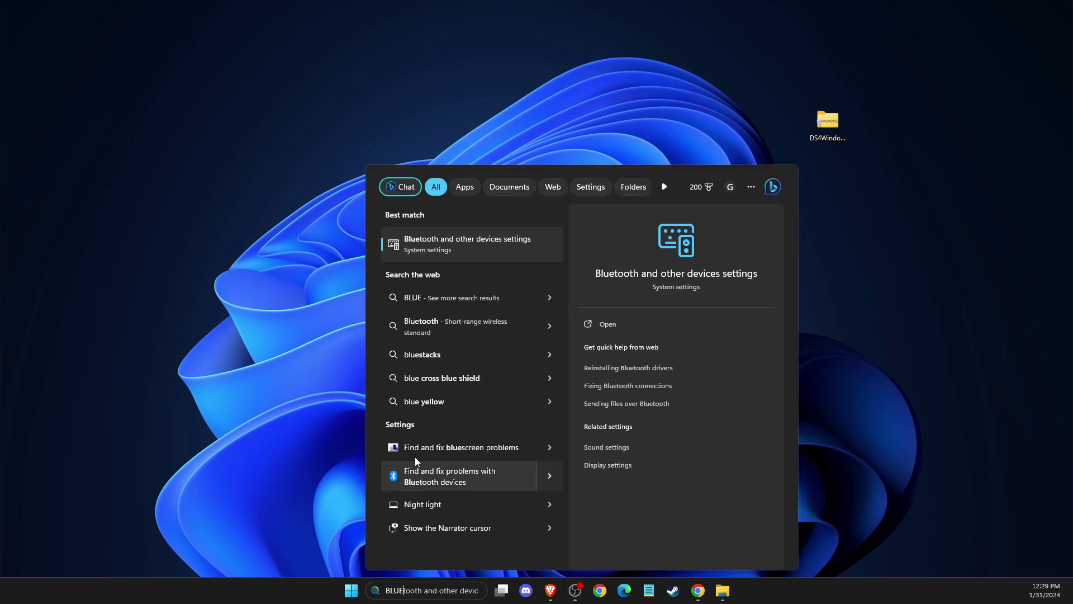
pyautogui.click(438, 244)
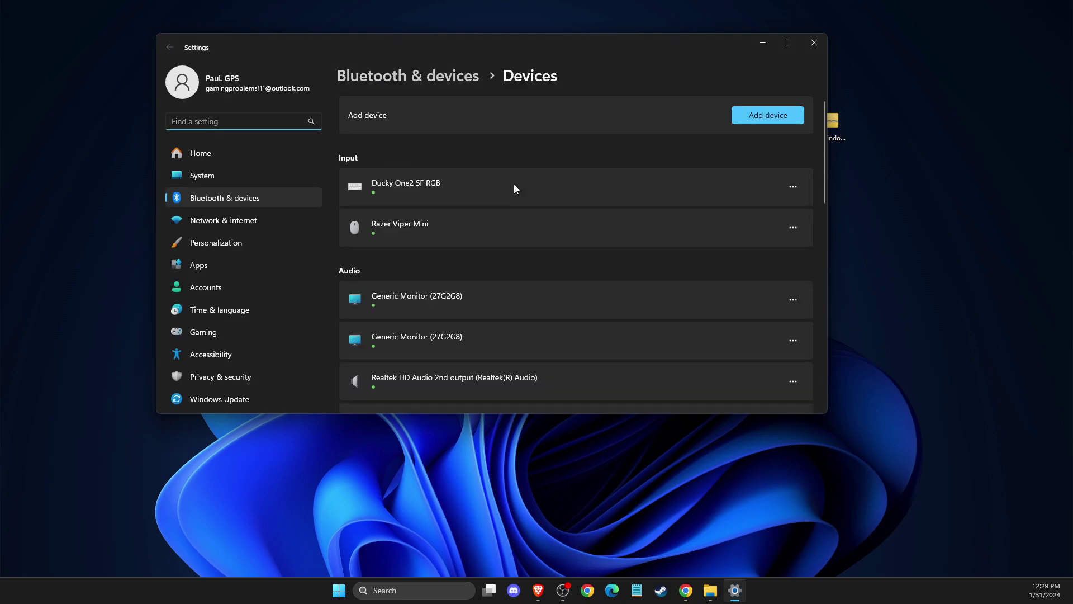
# Step: Start an Add device search for Bluetooth devices, then dismiss the dialog
pyautogui.click(790, 118)
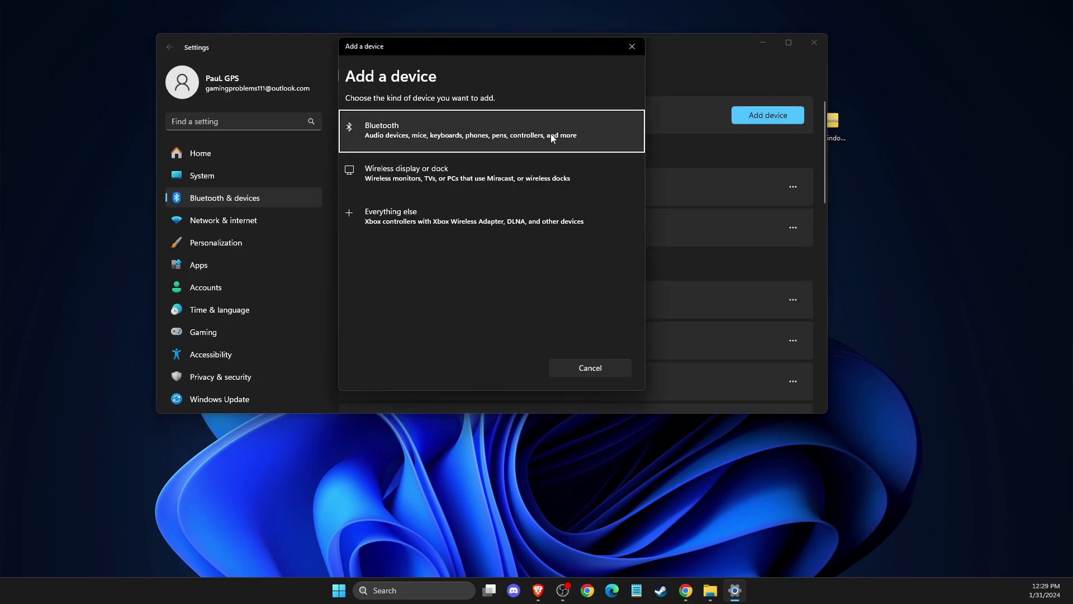
pyautogui.click(402, 218)
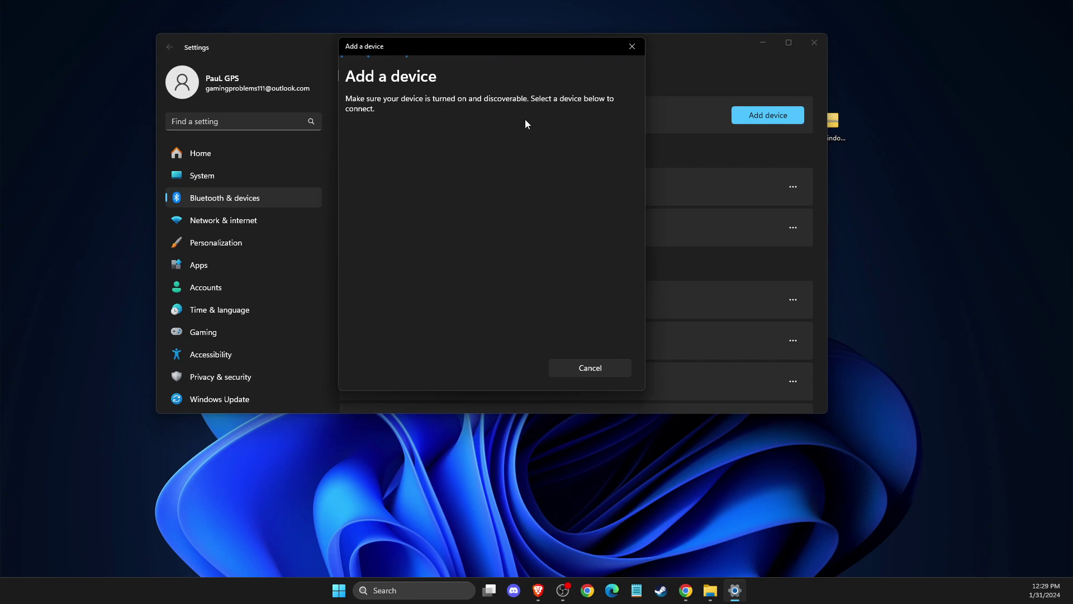
pyautogui.click(631, 46)
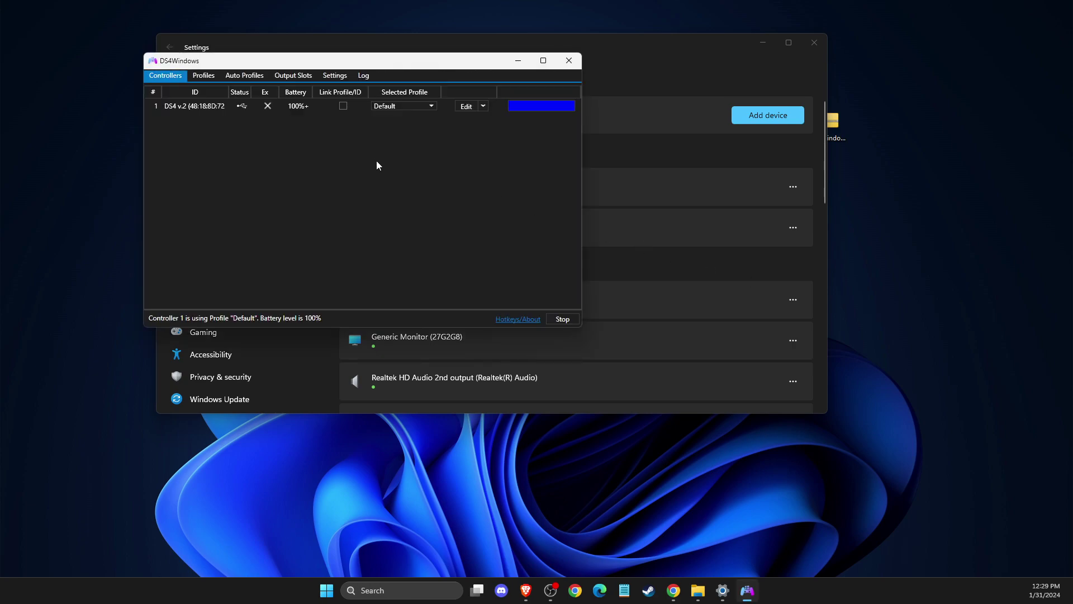
pyautogui.click(563, 318)
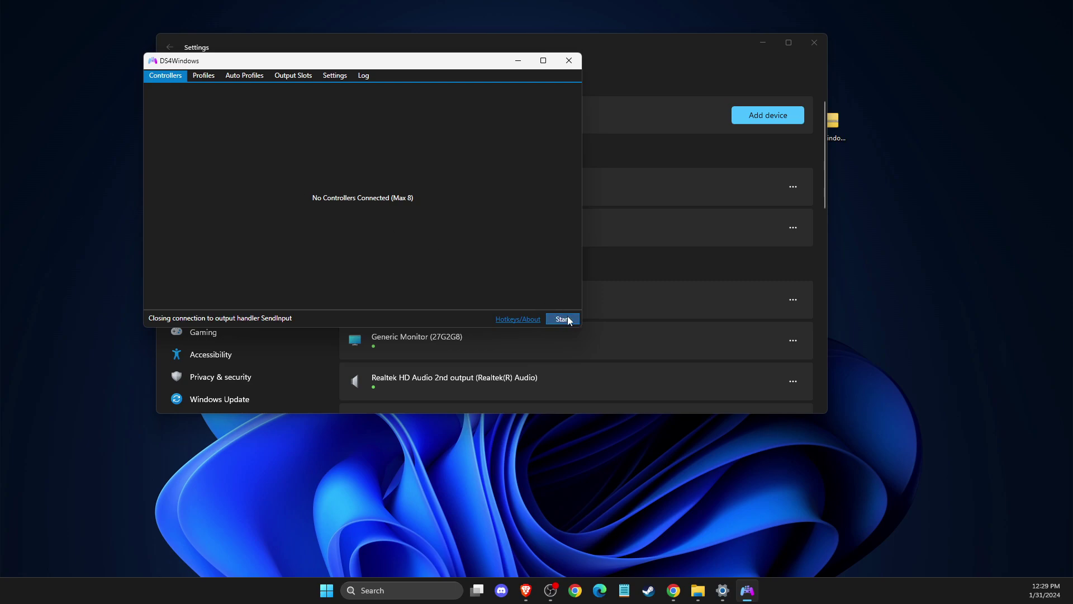
pyautogui.click(565, 319)
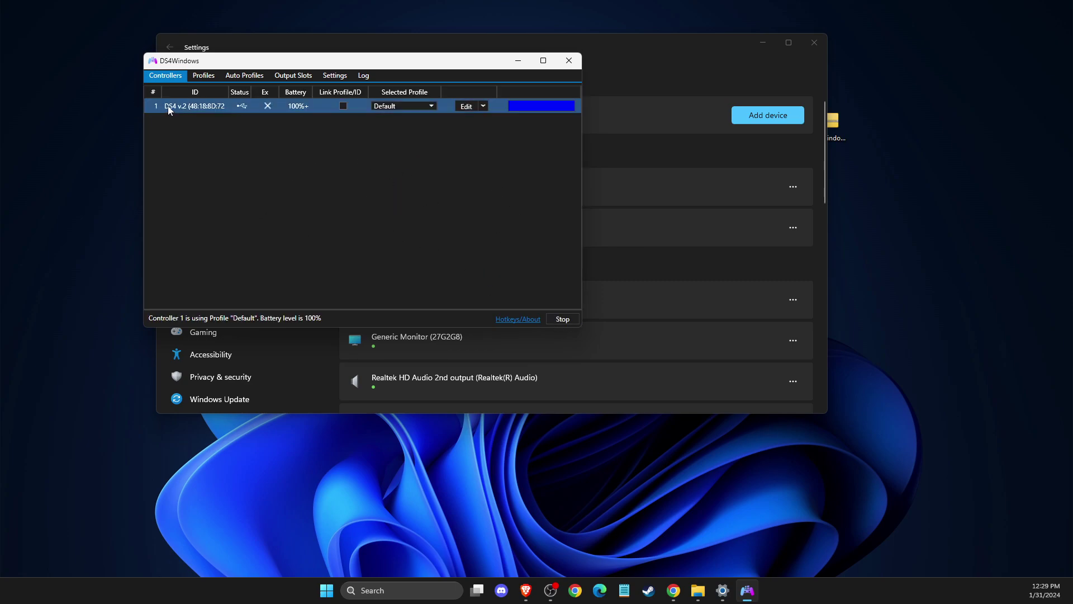
pyautogui.click(569, 60)
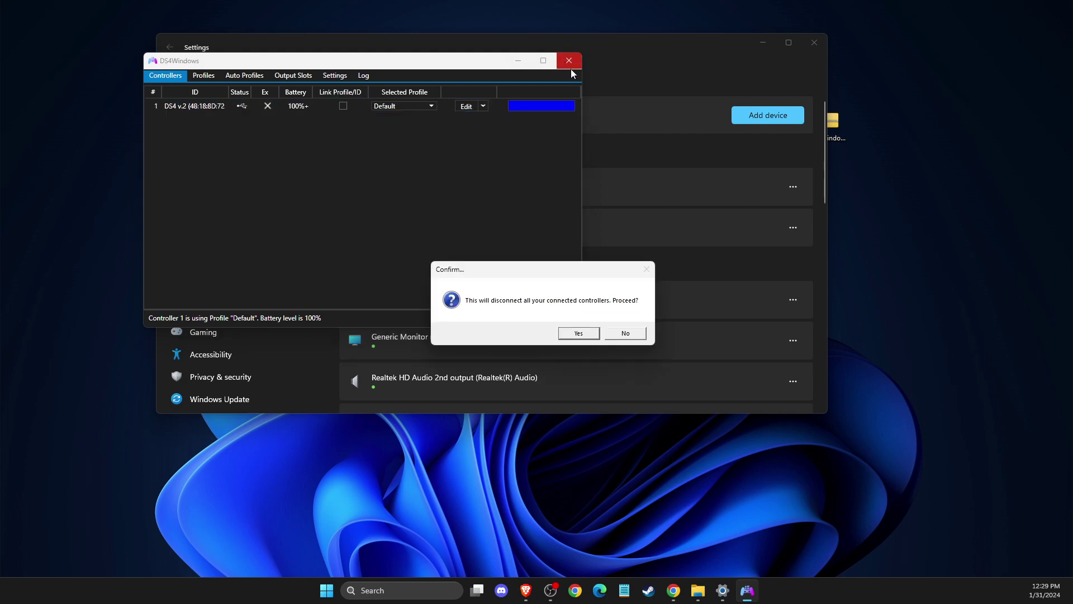
pyautogui.click(625, 333)
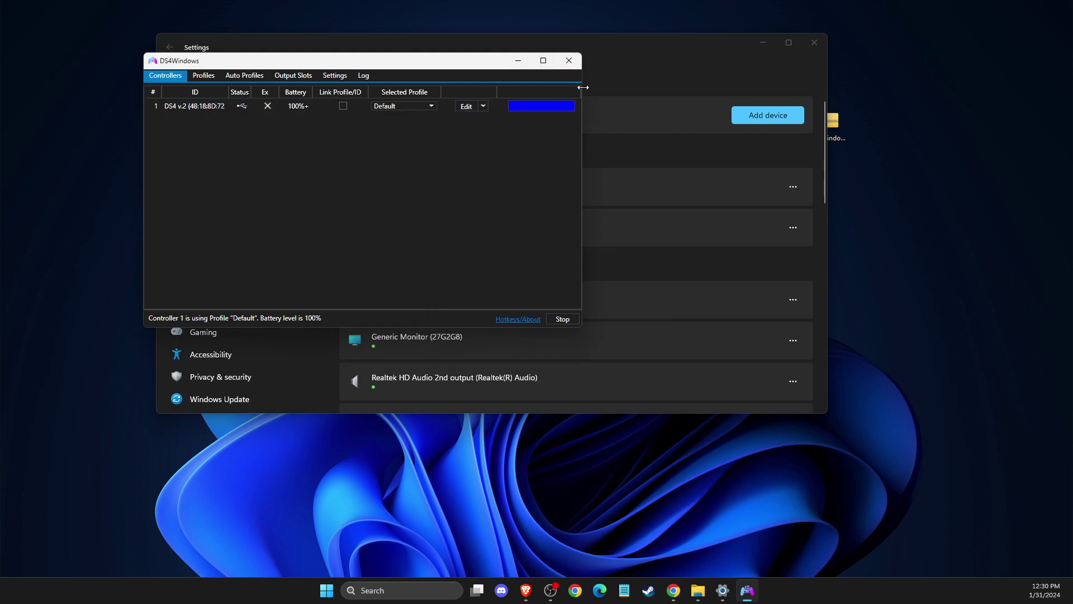